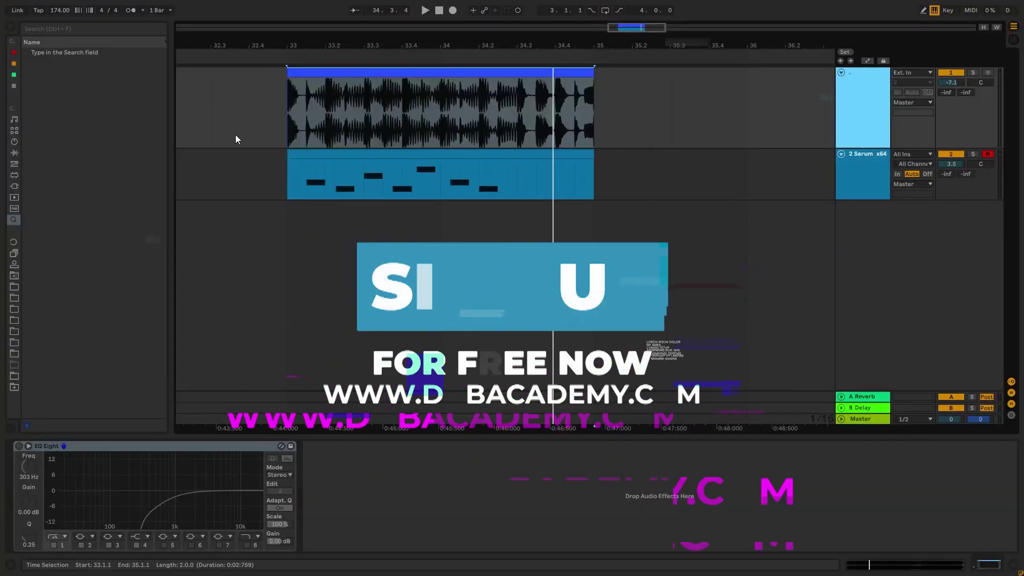
Set the start marker at bar 33 and solo the reference audio track.
{"action": "left_click", "coordinate": [287, 123]}
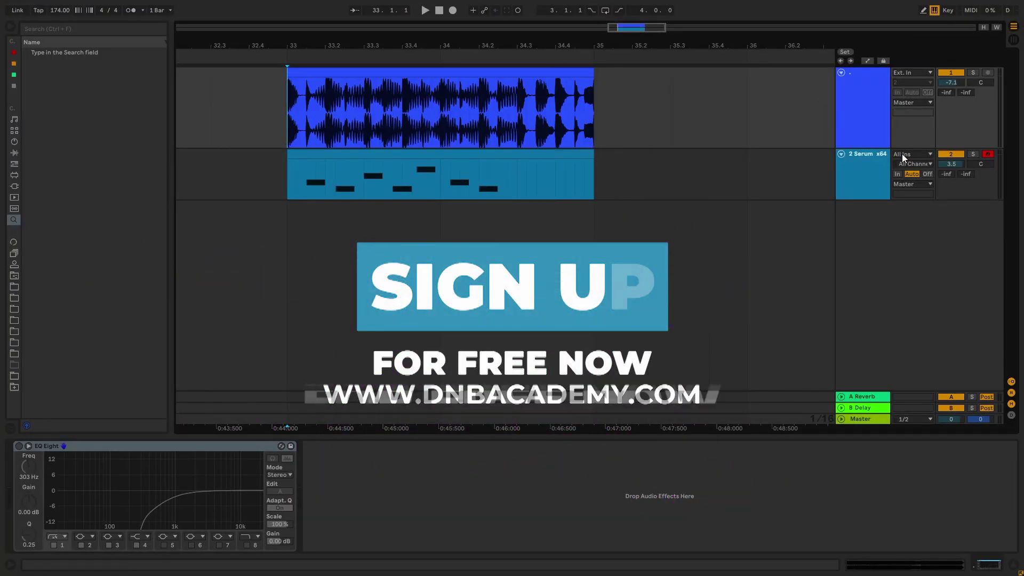
{"action": "left_click", "coordinate": [879, 123]}
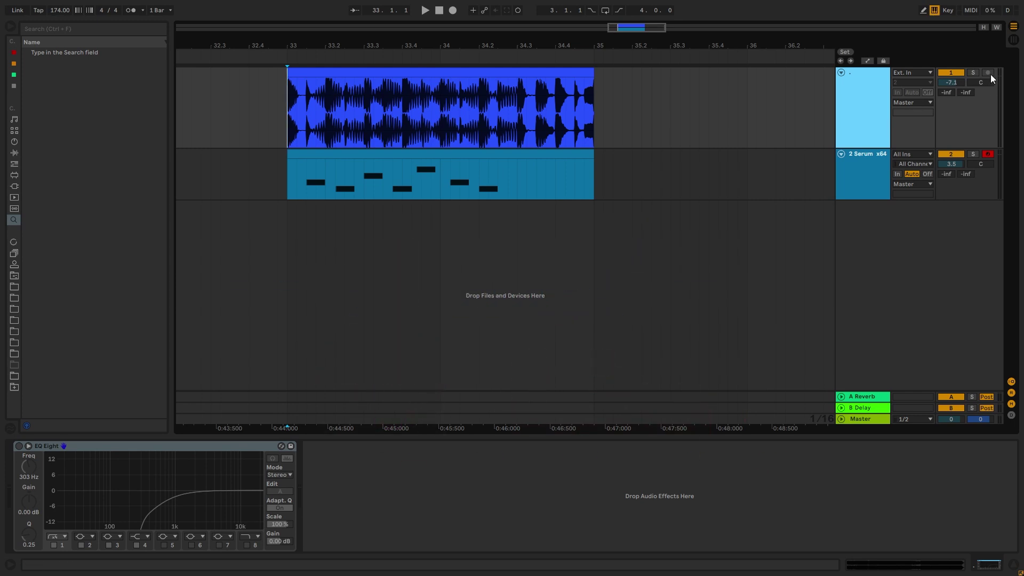
{"action": "left_click", "coordinate": [974, 72]}
Play the soloed reference clip, then select the reference audio track.
{"action": "key", "text": "space"}
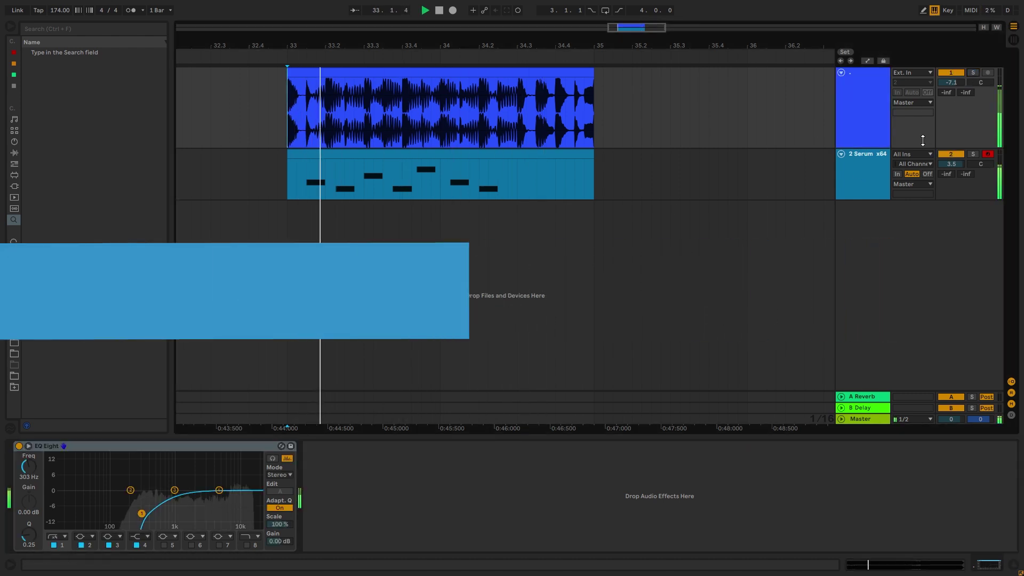
{"action": "left_click", "coordinate": [863, 137]}
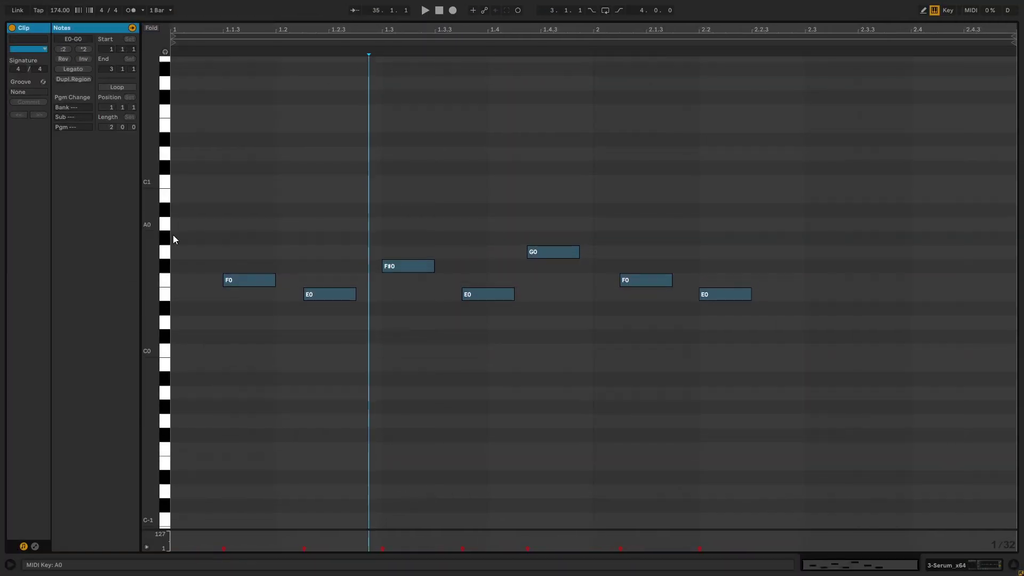
Play the MIDI riff from the clip start, then stop playback.
{"action": "left_click", "coordinate": [210, 233]}
{"action": "key", "text": "space"}
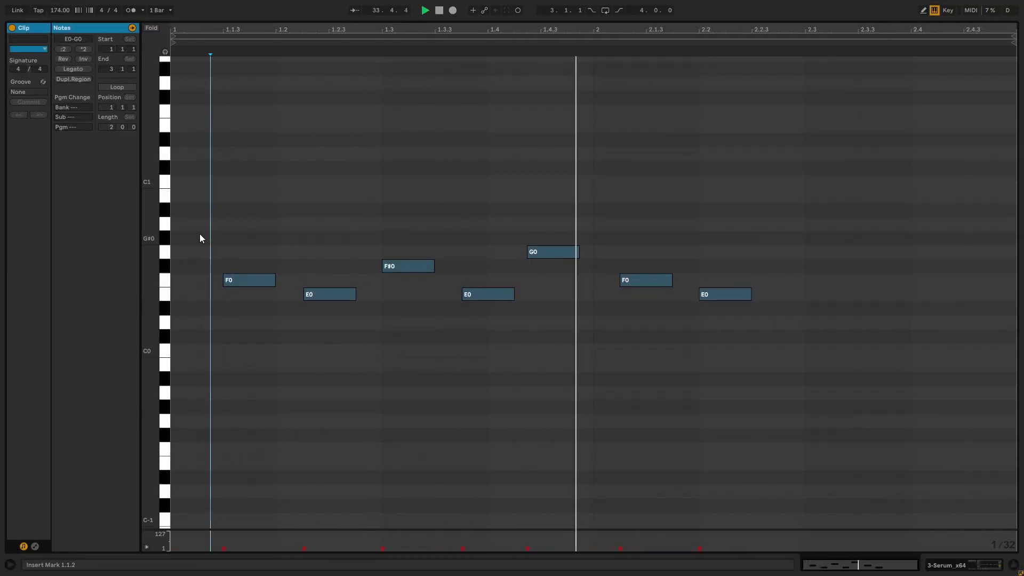
{"action": "key", "text": "space"}
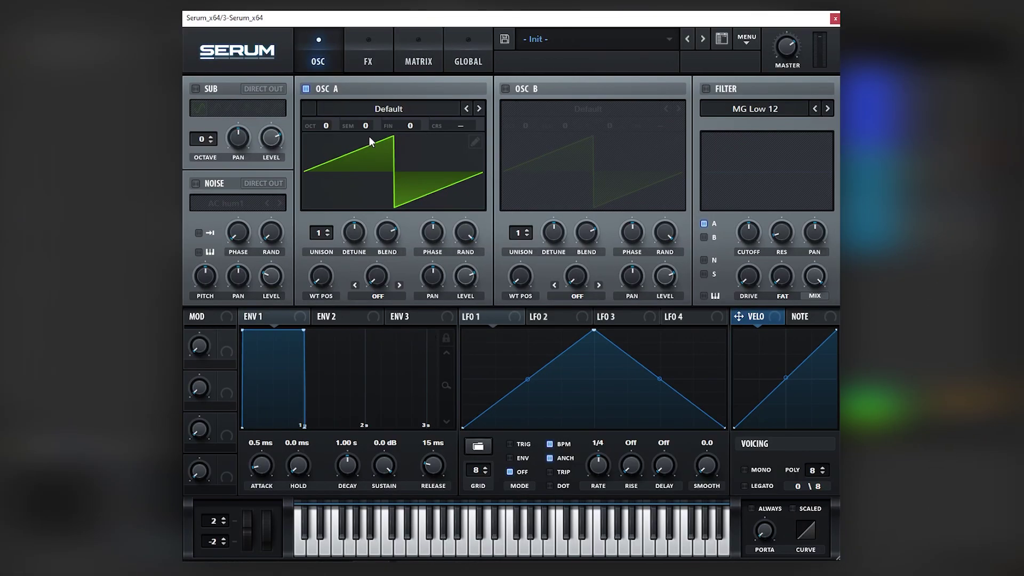
Turn on the sub oscillator and give oscillator A the Basic Shapes sine.
{"action": "left_click", "coordinate": [232, 93]}
{"action": "left_click", "coordinate": [309, 108]}
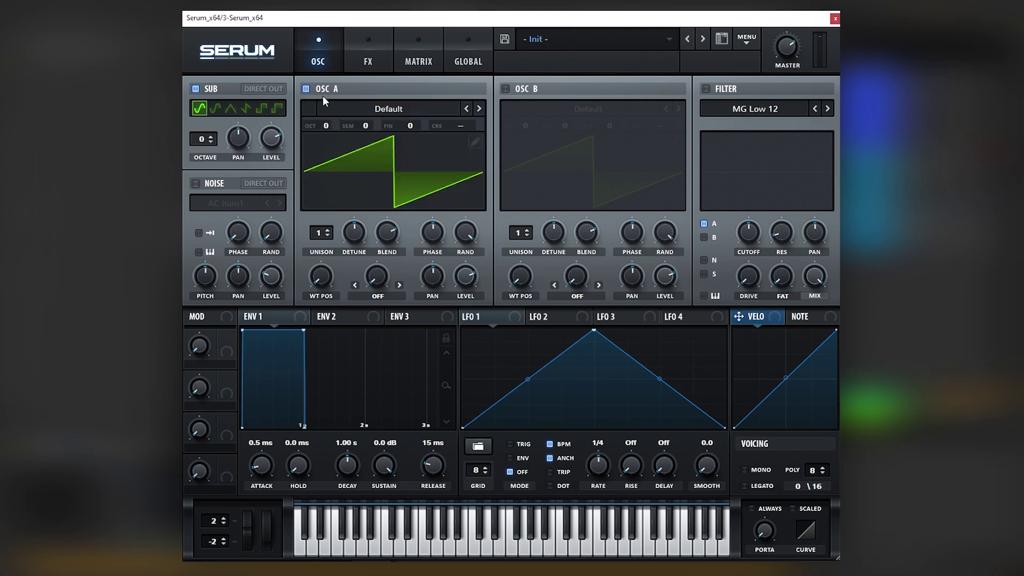
{"action": "left_click", "coordinate": [438, 199]}
Enable oscillator B with the Basic Shapes sine, raised to +3 octaves.
{"action": "left_click", "coordinate": [504, 88]}
{"action": "left_click", "coordinate": [546, 109]}
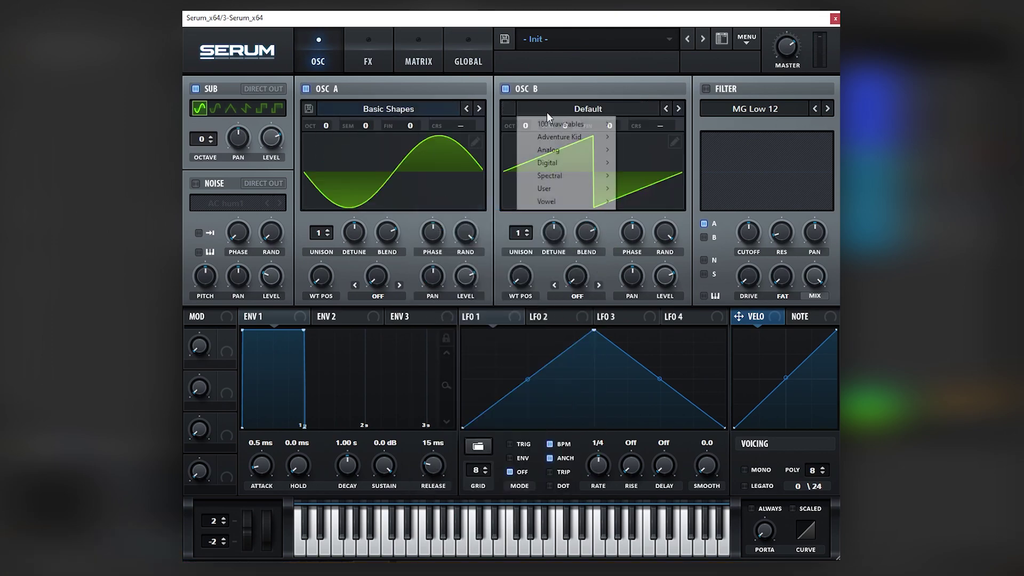
{"action": "mouse_move", "coordinate": [572, 155]}
{"action": "left_click", "coordinate": [635, 199]}
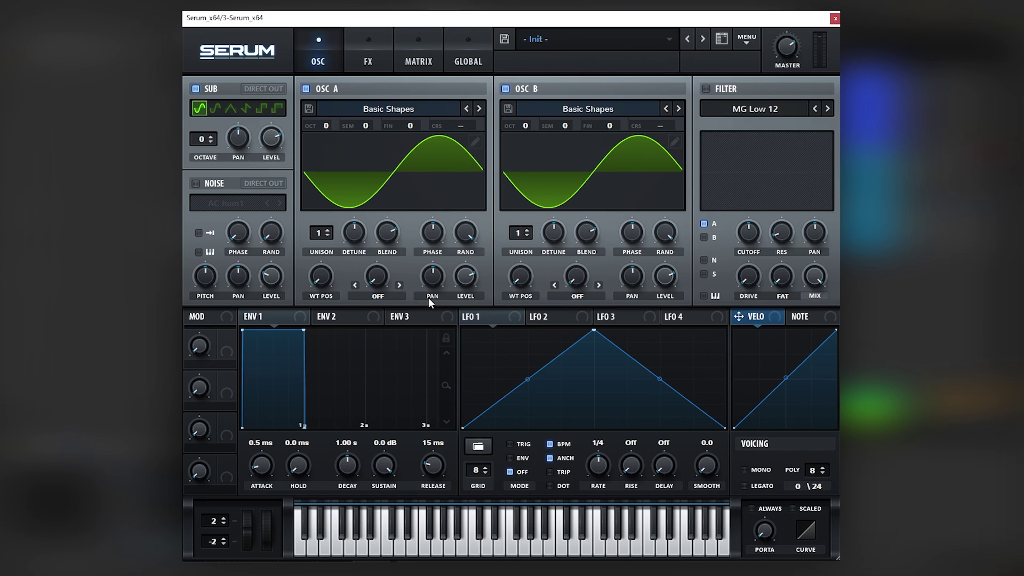
{"action": "left_click_drag", "start_coordinate": [525, 126], "coordinate": [526, 69]}
Set oscillator A's warp to FM (from B) at about 29%, with oscillator B at +3 octaves.
{"action": "left_click", "coordinate": [505, 89]}
{"action": "left_click", "coordinate": [377, 295]}
{"action": "left_click", "coordinate": [373, 530]}
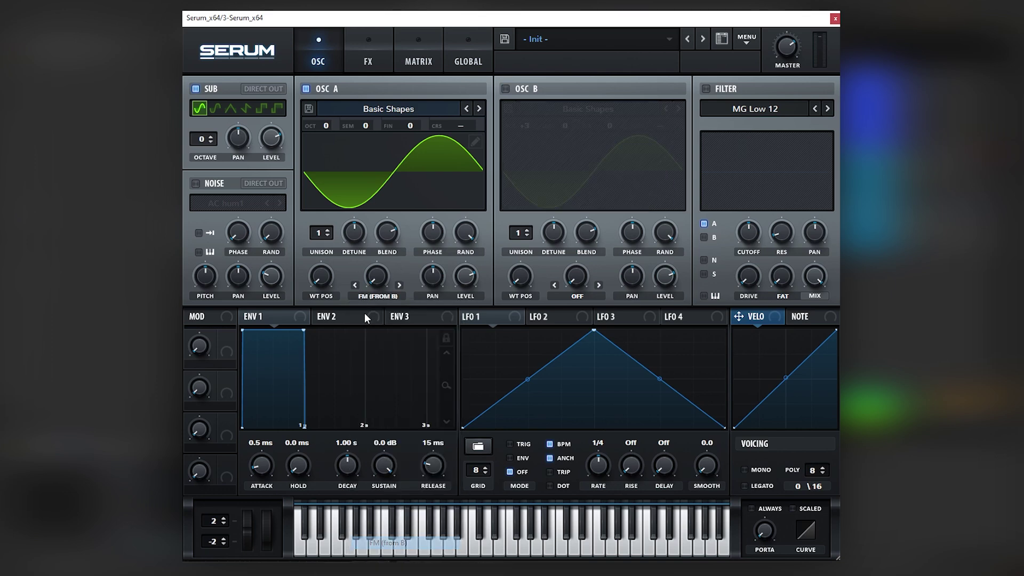
{"action": "left_click", "coordinate": [505, 89]}
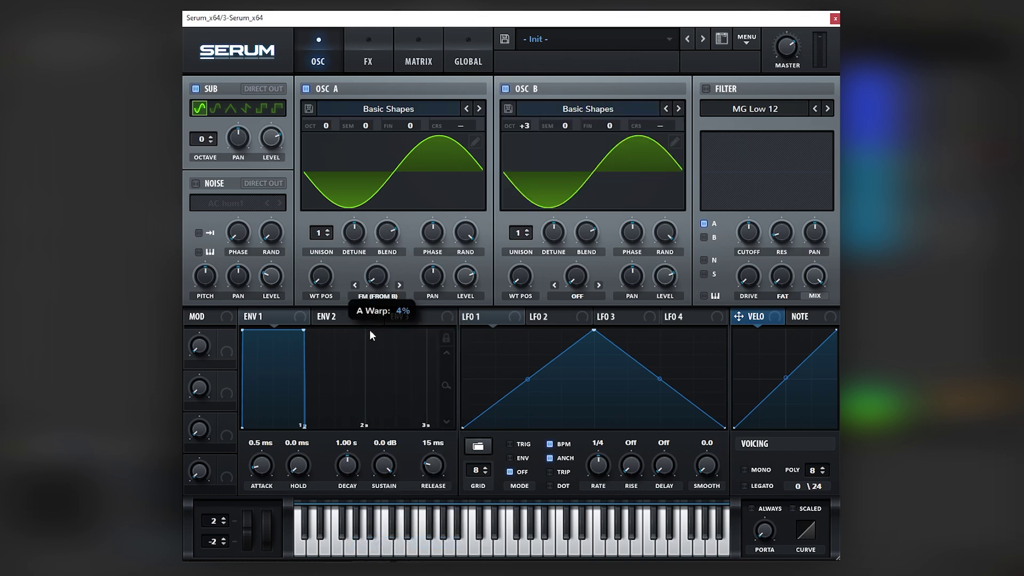
{"action": "left_click_drag", "start_coordinate": [530, 126], "coordinate": [517, 152]}
{"action": "left_click_drag", "start_coordinate": [376, 275], "coordinate": [408, 261]}
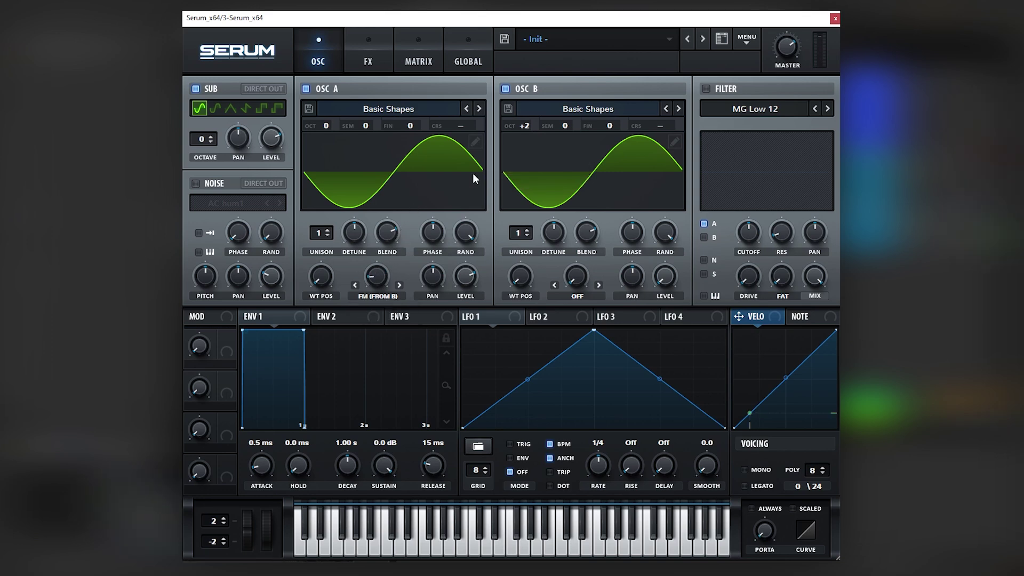
{"action": "left_click_drag", "start_coordinate": [513, 126], "coordinate": [517, 114]}
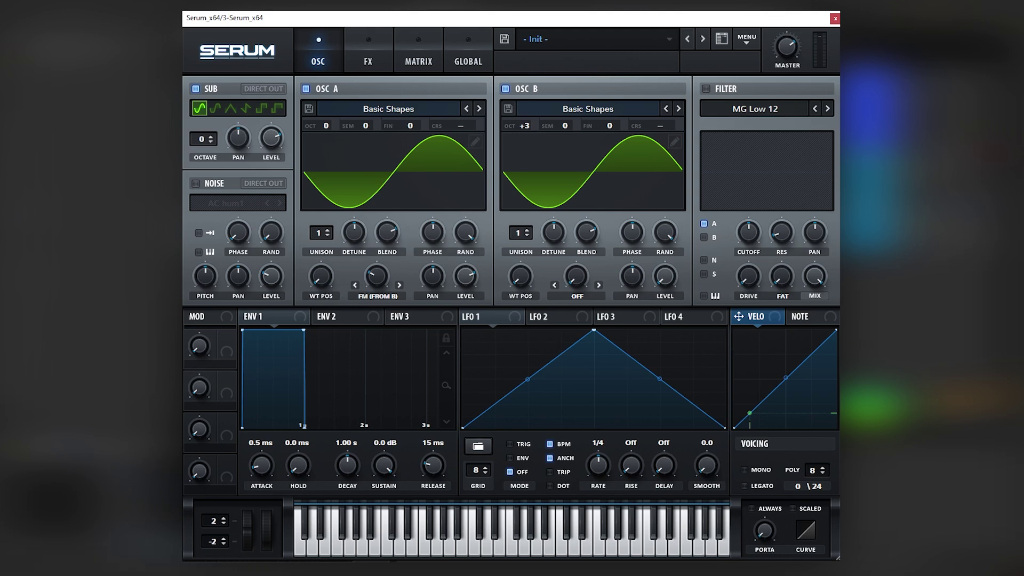
Route LFO 1 to oscillator A's level in envelope mode, curving its shape, and soften the attack.
{"action": "left_click_drag", "start_coordinate": [466, 316], "coordinate": [464, 251]}
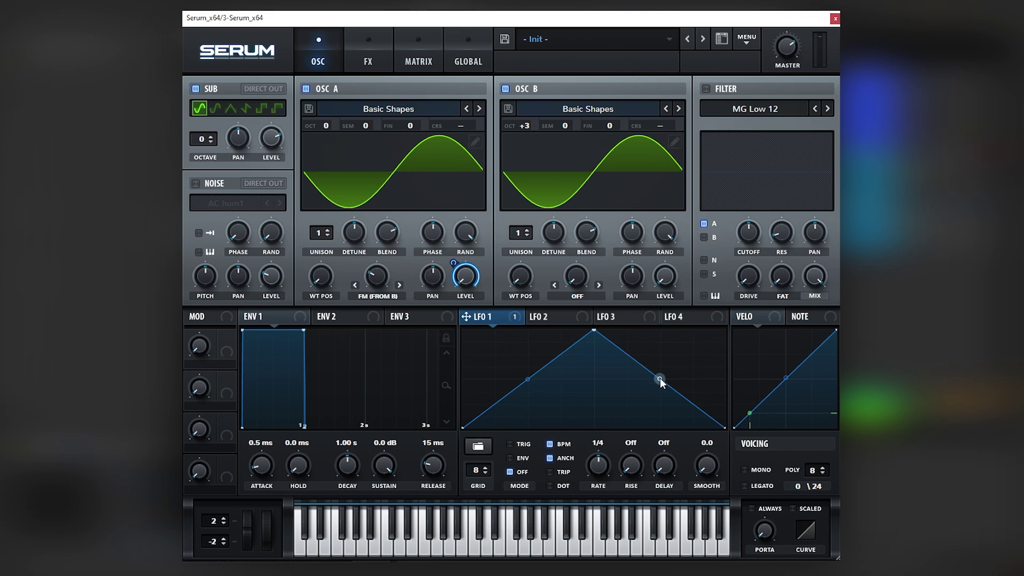
{"action": "left_click_drag", "start_coordinate": [660, 379], "coordinate": [659, 405]}
{"action": "left_click_drag", "start_coordinate": [433, 465], "coordinate": [440, 445]}
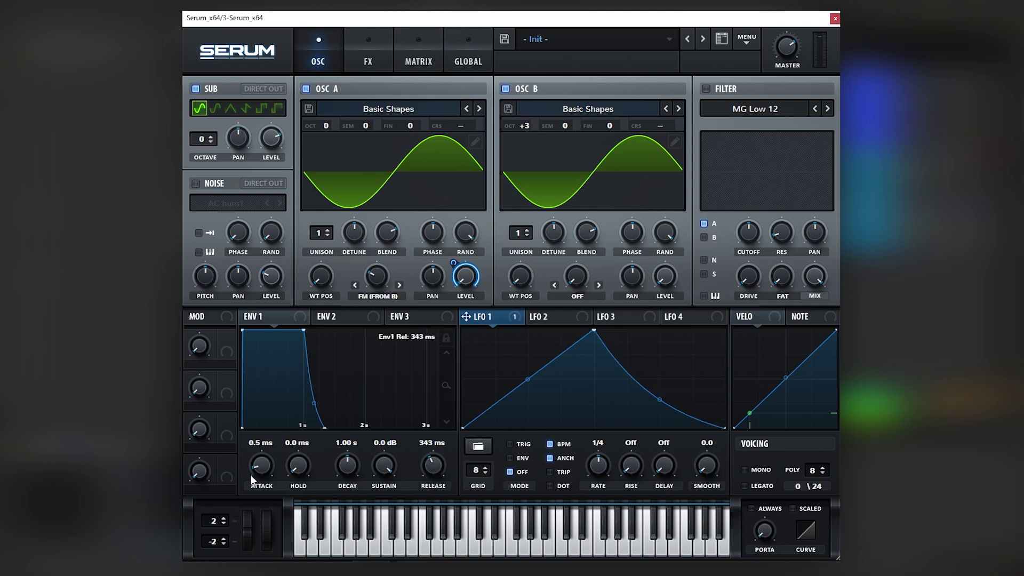
{"action": "left_click_drag", "start_coordinate": [261, 470], "coordinate": [262, 468]}
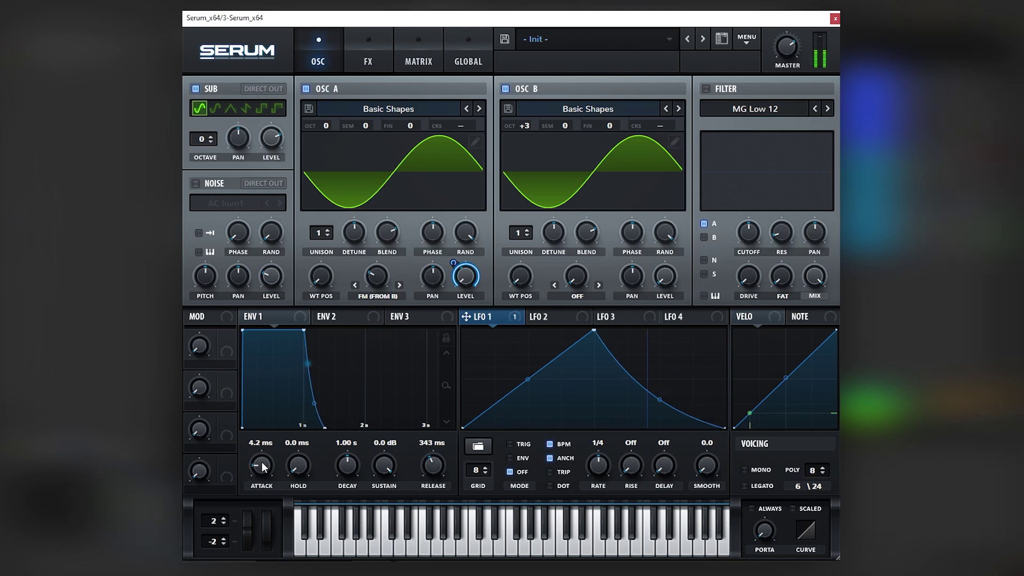
{"action": "left_click", "coordinate": [510, 457]}
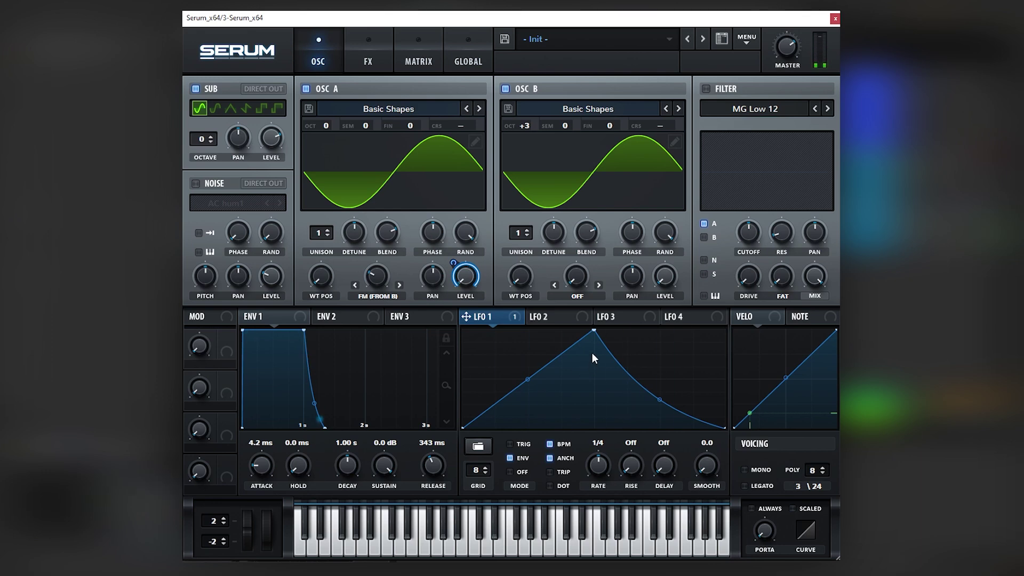
{"action": "left_click_drag", "start_coordinate": [598, 336], "coordinate": [630, 334]}
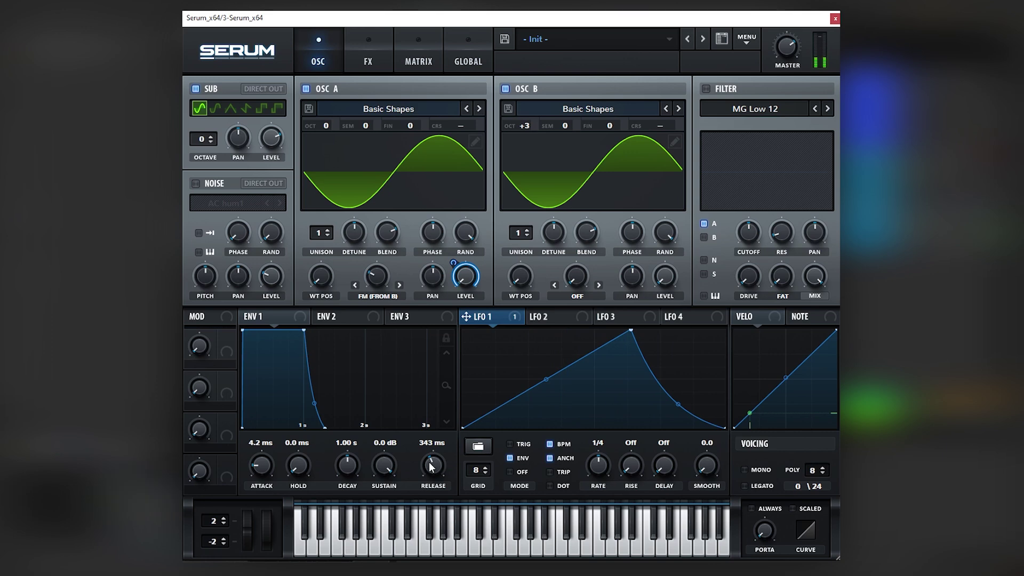
Set the envelope release to 800 ms, switch to mono voicing, and refine LFO 1's curve.
{"action": "left_click_drag", "start_coordinate": [431, 464], "coordinate": [433, 457]}
{"action": "left_click_drag", "start_coordinate": [267, 465], "coordinate": [270, 471]}
{"action": "left_click", "coordinate": [753, 470]}
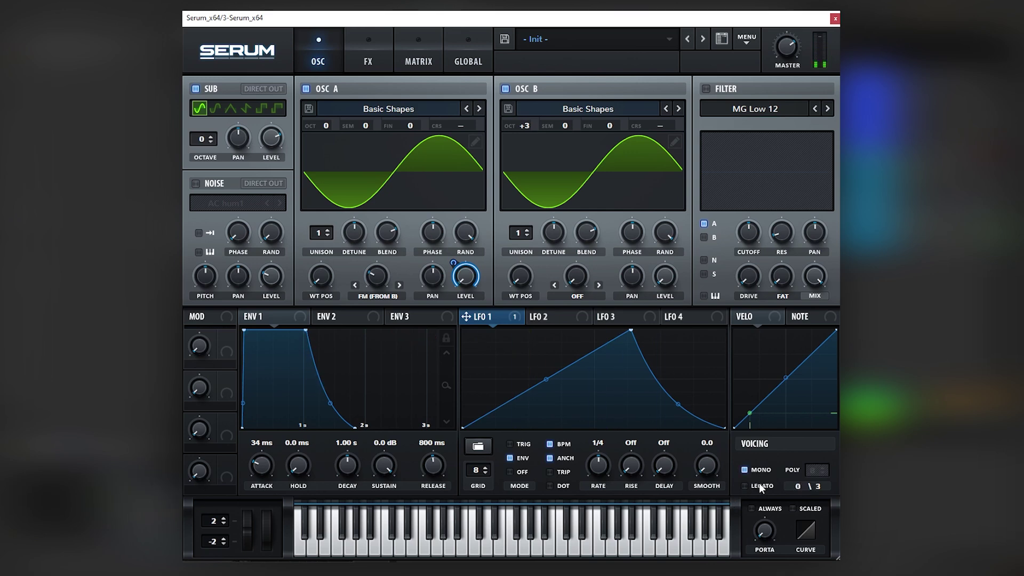
{"action": "left_click_drag", "start_coordinate": [678, 404], "coordinate": [674, 415]}
{"action": "left_click_drag", "start_coordinate": [631, 331], "coordinate": [624, 330]}
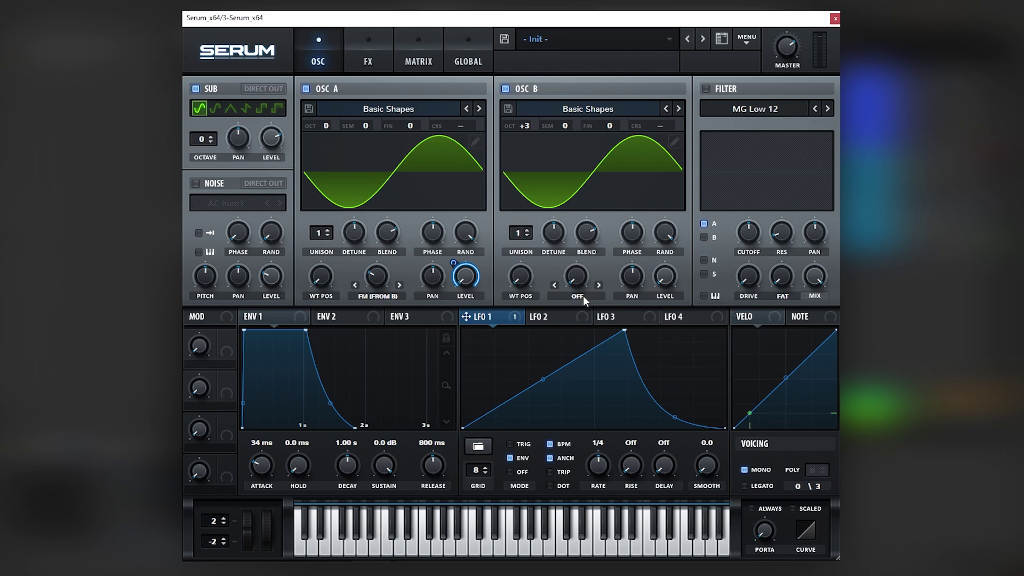
Assign LFO 2 to oscillator A's FM amount.
{"action": "left_click", "coordinate": [376, 63]}
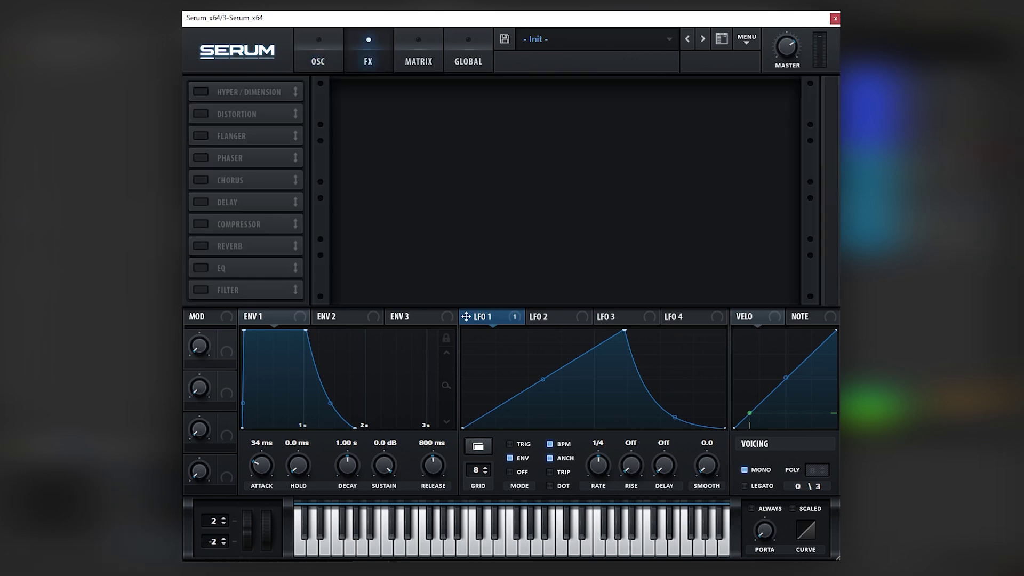
{"action": "left_click", "coordinate": [318, 60]}
{"action": "left_click", "coordinate": [568, 317]}
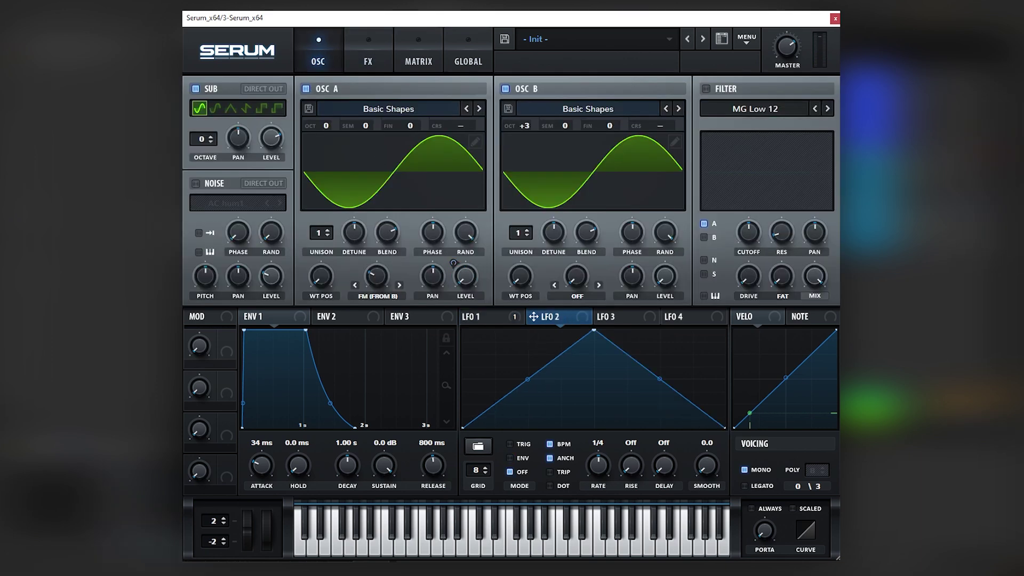
{"action": "left_click_drag", "start_coordinate": [533, 316], "coordinate": [376, 276]}
Flatten LFO 2 into a low bump and slow it to a 2 bar rate.
{"action": "left_click_drag", "start_coordinate": [595, 332], "coordinate": [639, 411]}
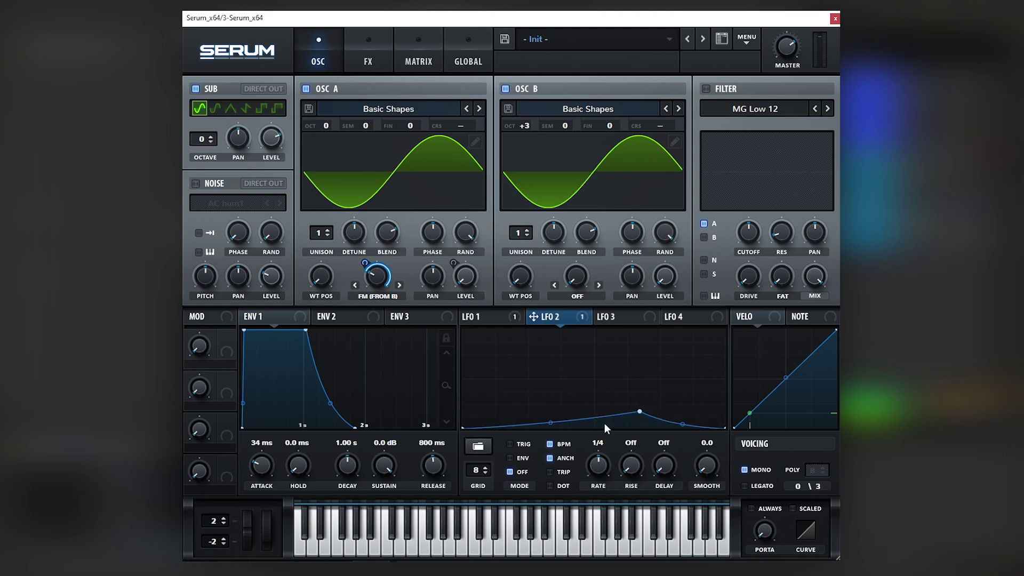
{"action": "left_click_drag", "start_coordinate": [638, 414], "coordinate": [638, 415]}
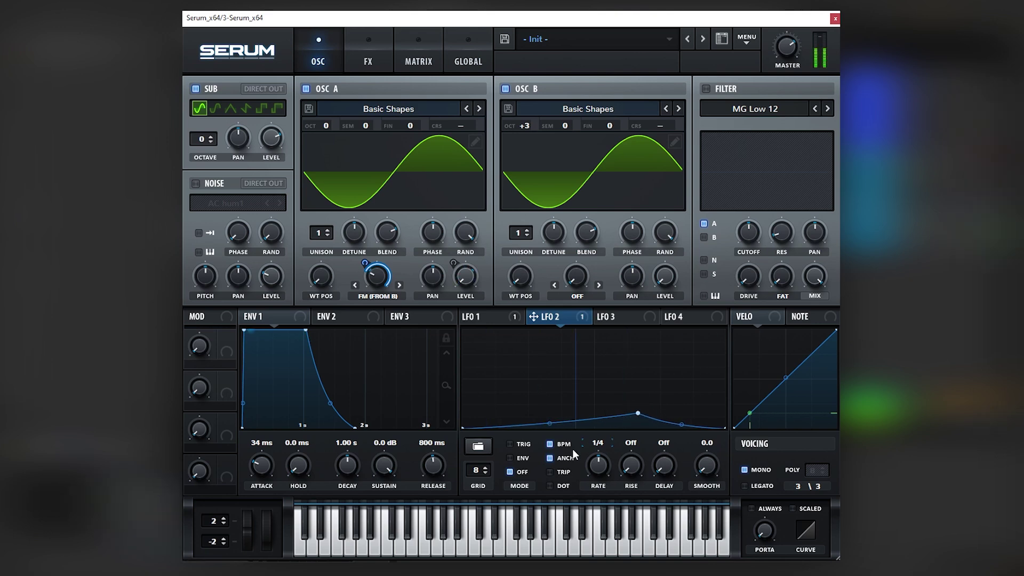
{"action": "left_click_drag", "start_coordinate": [604, 461], "coordinate": [604, 480]}
Add Tube distortion at about half drive and a Hall reverb with 3.5 s decay.
{"action": "left_click", "coordinate": [368, 61]}
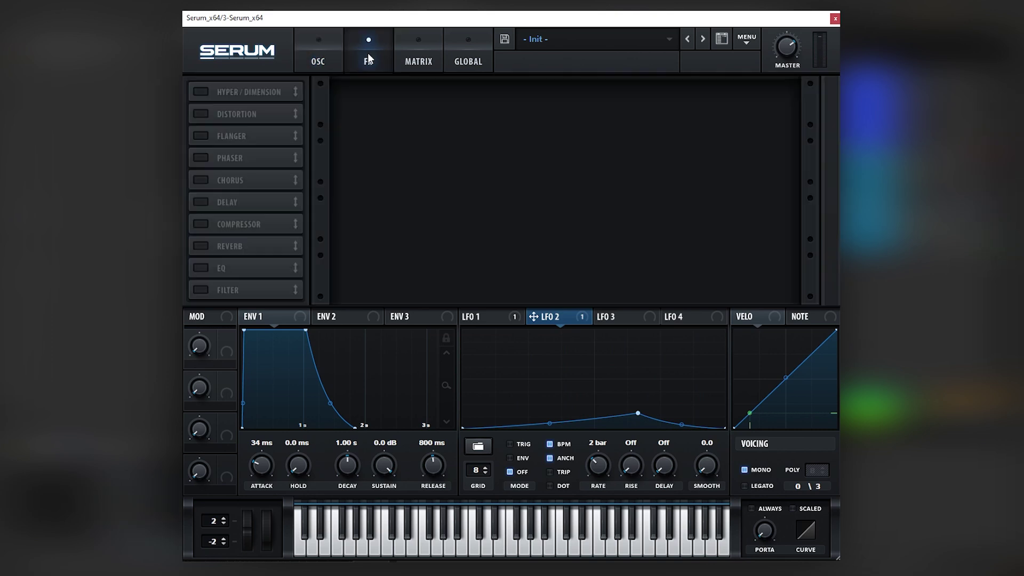
{"action": "left_click", "coordinate": [251, 114]}
{"action": "left_click_drag", "start_coordinate": [663, 104], "coordinate": [681, 78]}
{"action": "left_click", "coordinate": [200, 245]}
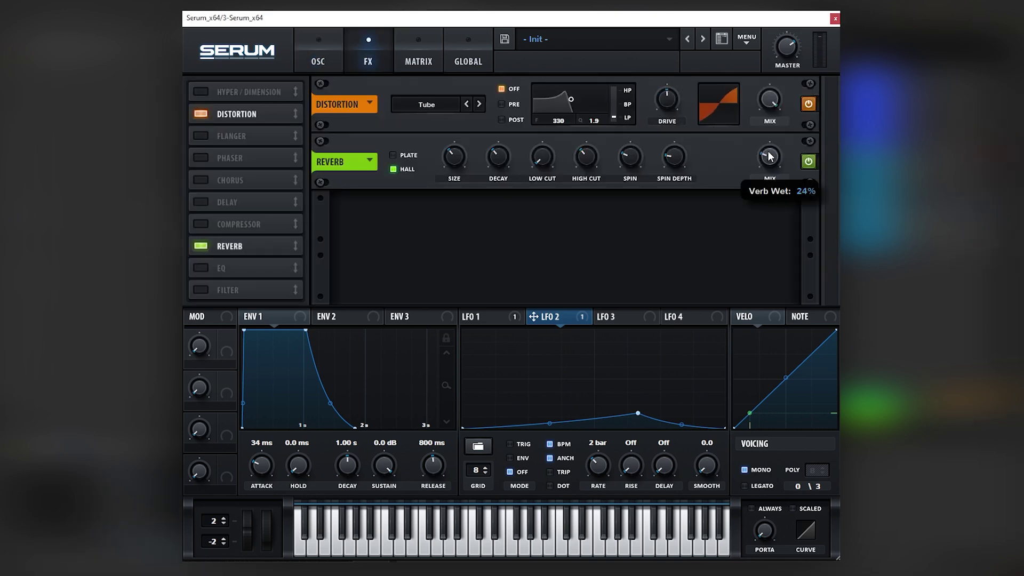
{"action": "left_click_drag", "start_coordinate": [498, 154], "coordinate": [485, 161]}
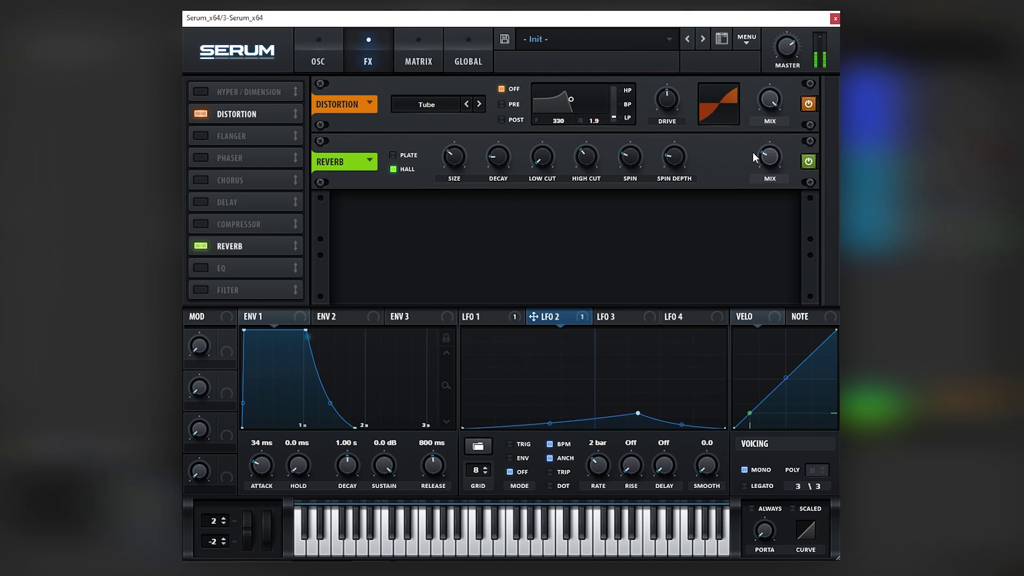
{"action": "left_click", "coordinate": [318, 53]}
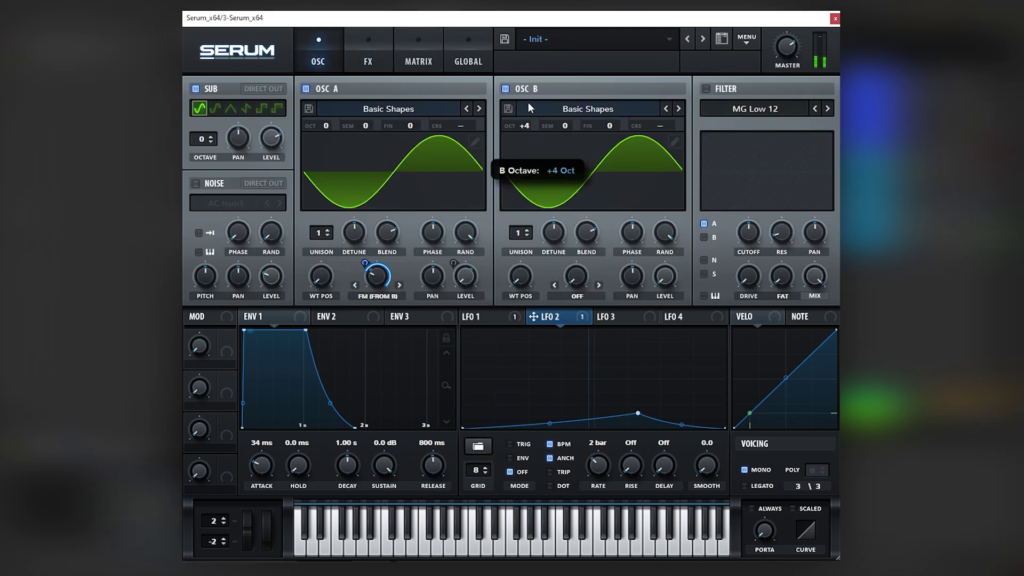
Try other oscillator B tunings, settle on +3 octaves 0 semitones, and invert LFO 2's FM depth.
{"action": "left_click_drag", "start_coordinate": [523, 124], "coordinate": [519, 128]}
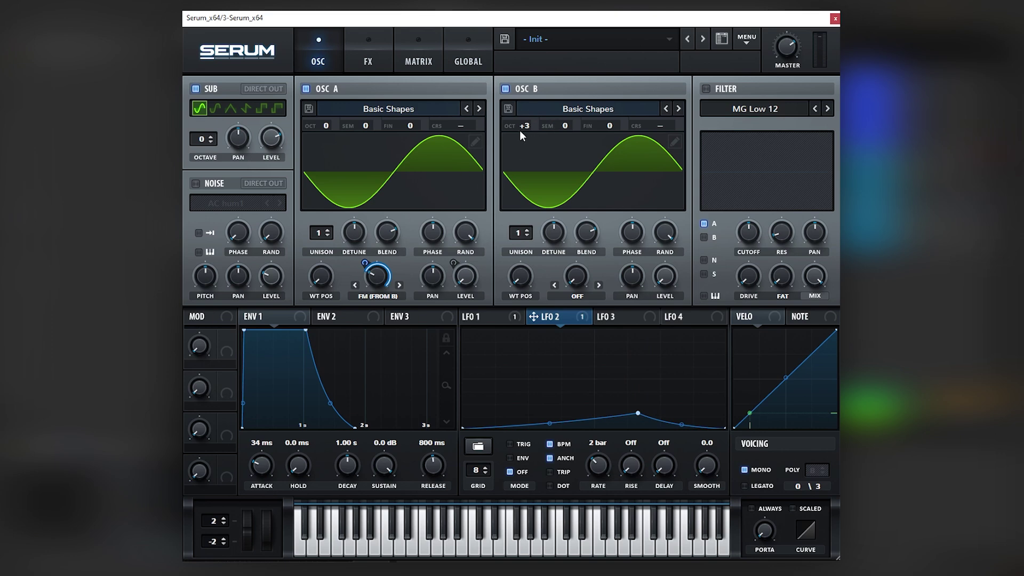
{"action": "left_click_drag", "start_coordinate": [564, 126], "coordinate": [578, 85]}
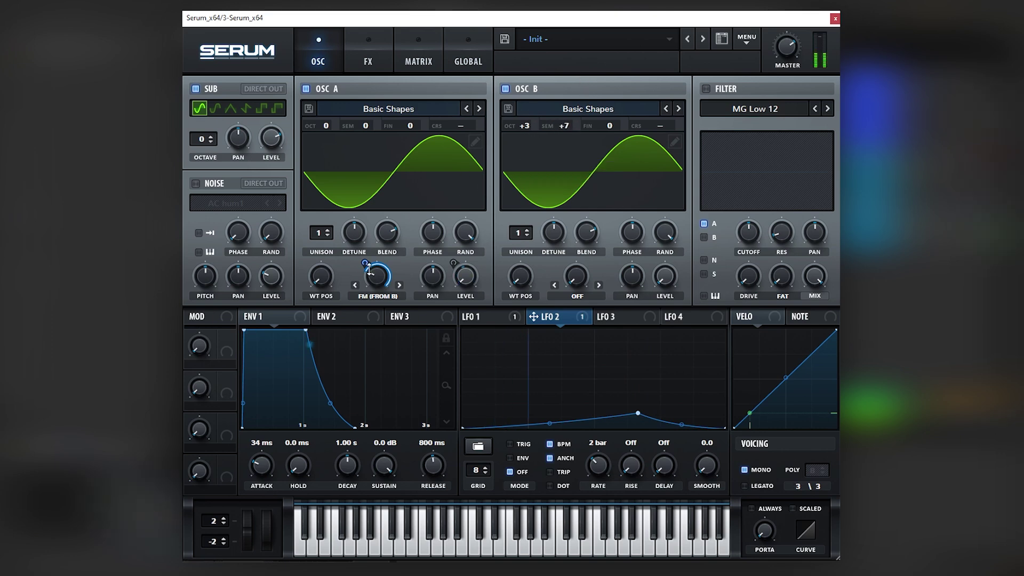
{"action": "mouse_move", "coordinate": [368, 277]}
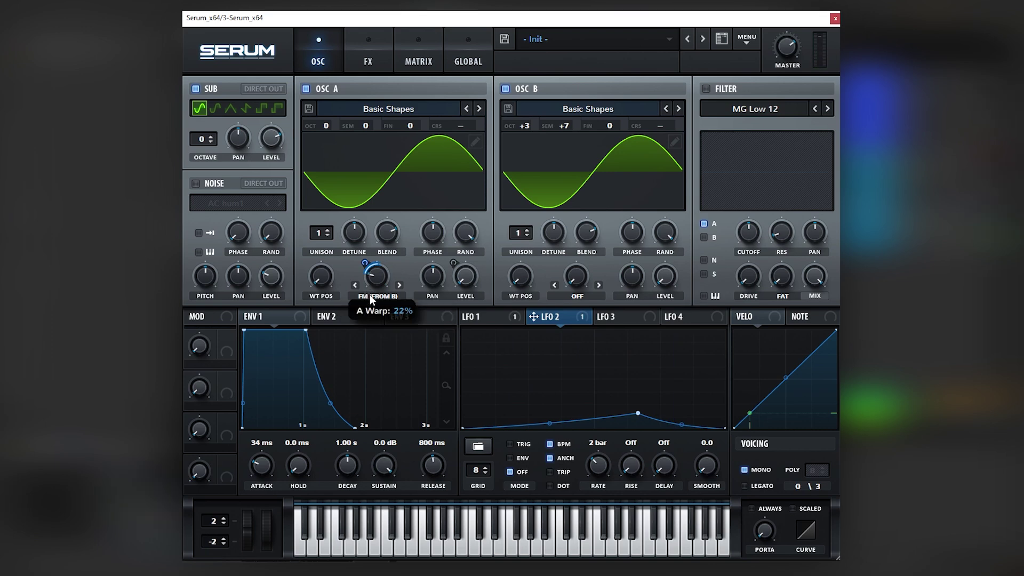
{"action": "left_click_drag", "start_coordinate": [523, 121], "coordinate": [522, 139]}
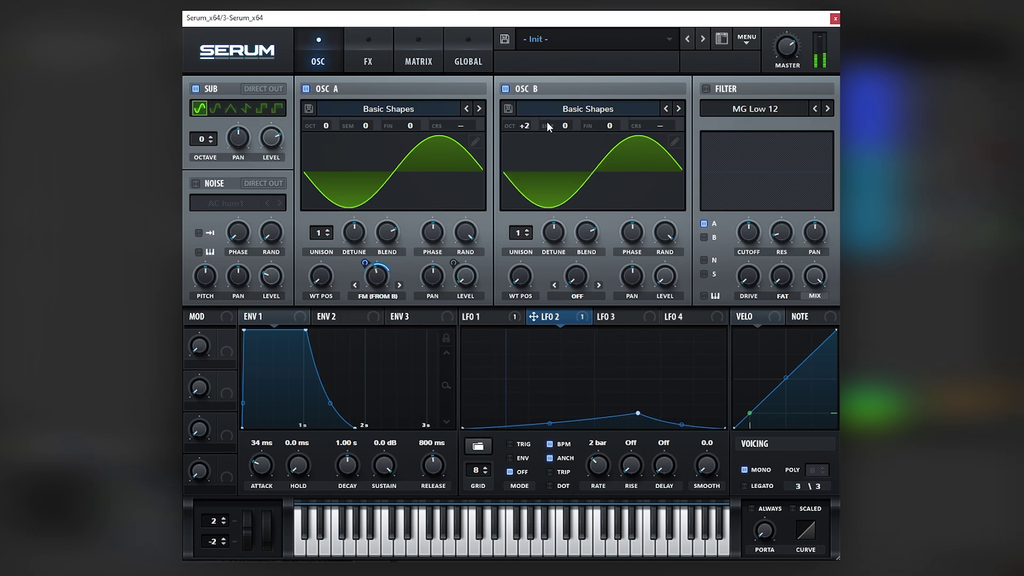
{"action": "left_click_drag", "start_coordinate": [368, 291], "coordinate": [372, 302]}
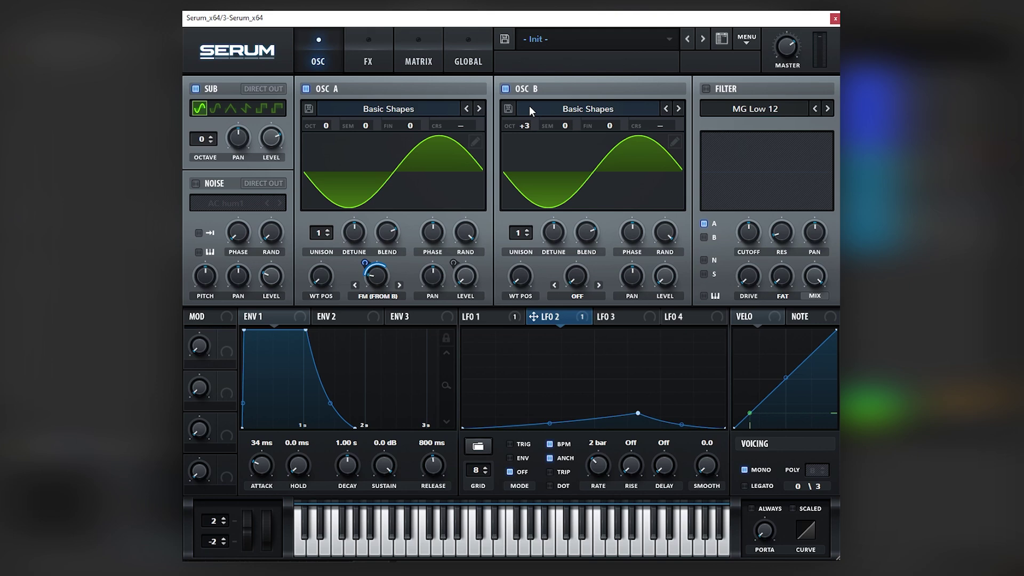
Display LFO 1's envelope-mode ramp that drives oscillator A's level.
{"action": "left_click", "coordinate": [514, 318]}
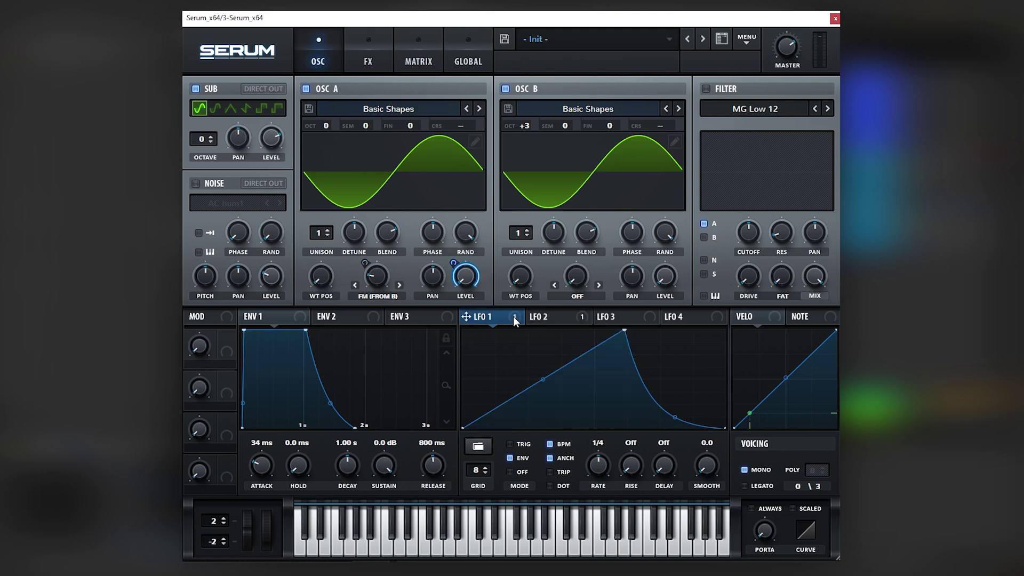